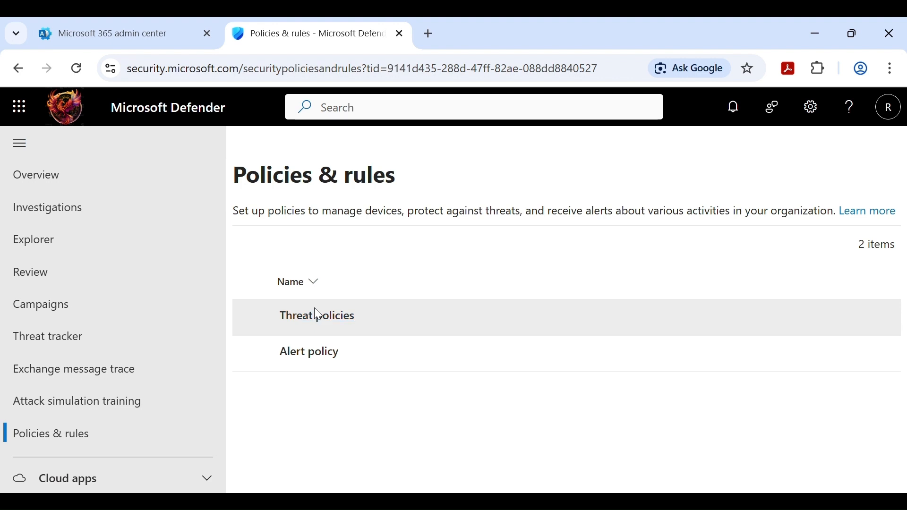
Step: Open the Safe Attachments policies within the threat policies
click(319, 323)
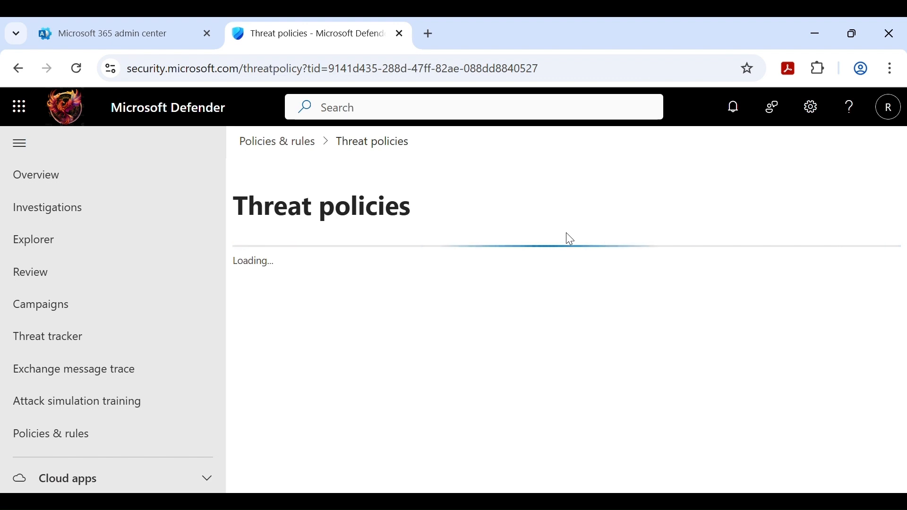
scroll(571, 240, down, 3)
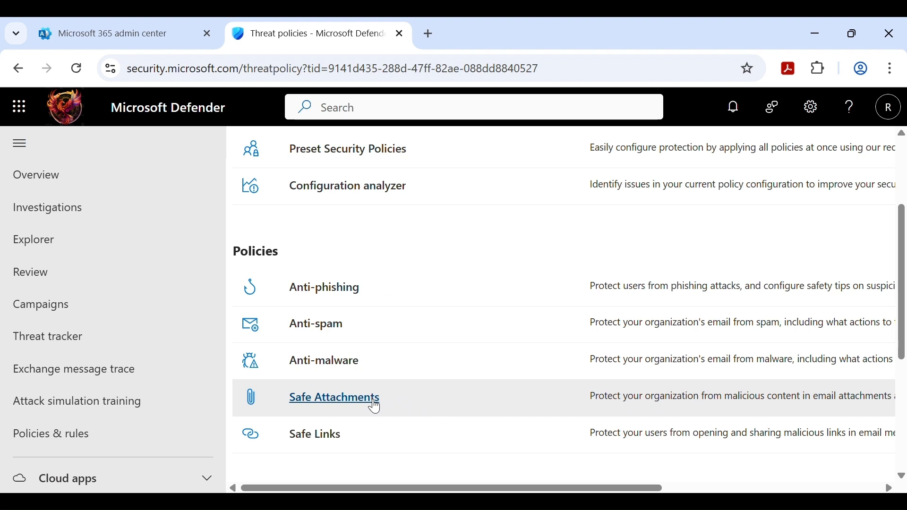
click(376, 406)
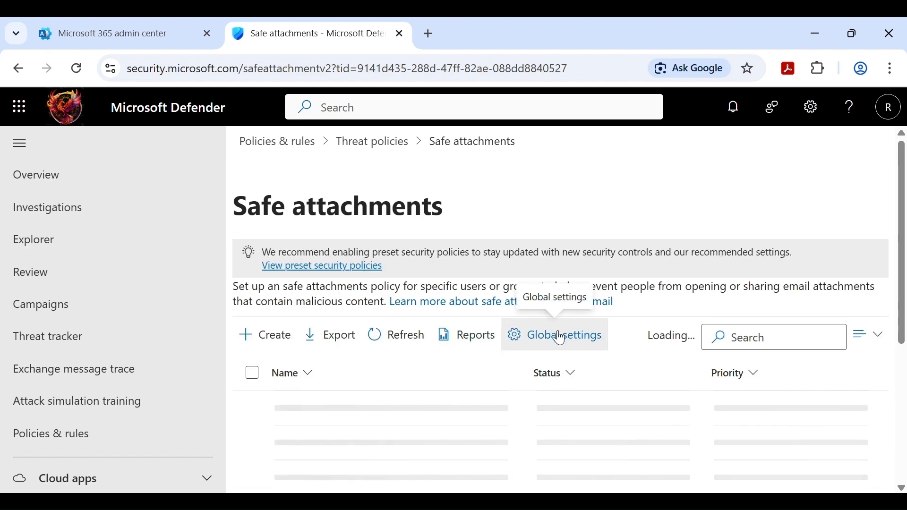
Step: Turn on Defender for Office 365 for SharePoint, OneDrive, and Microsoft Teams in the Safe Attachments global settings and save
click(560, 337)
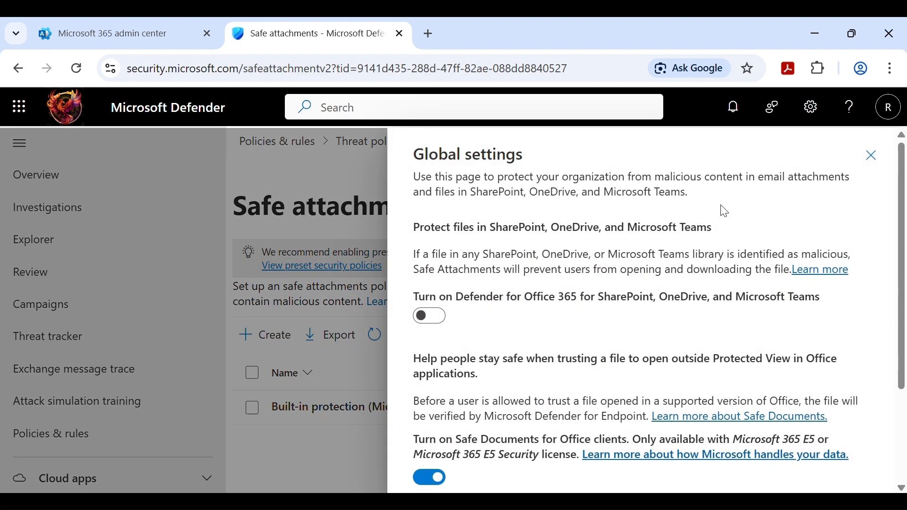
click(422, 317)
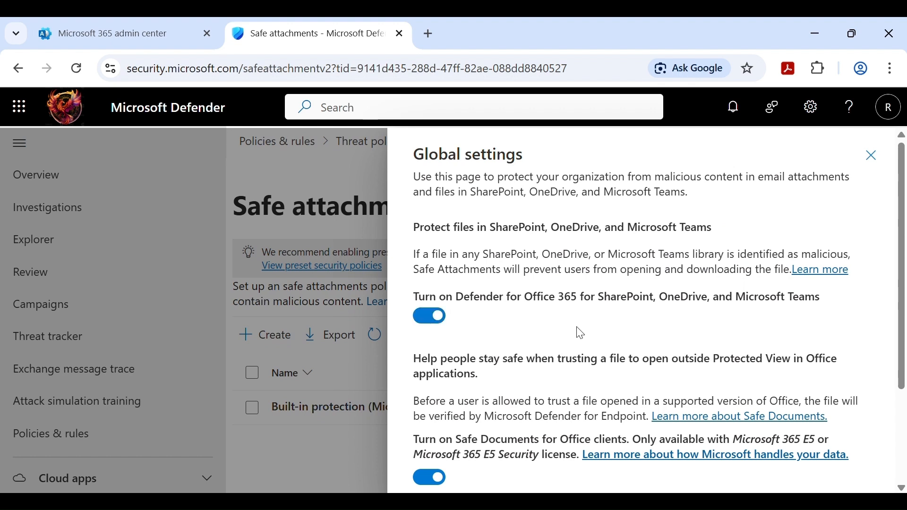
scroll(625, 325, down, 1)
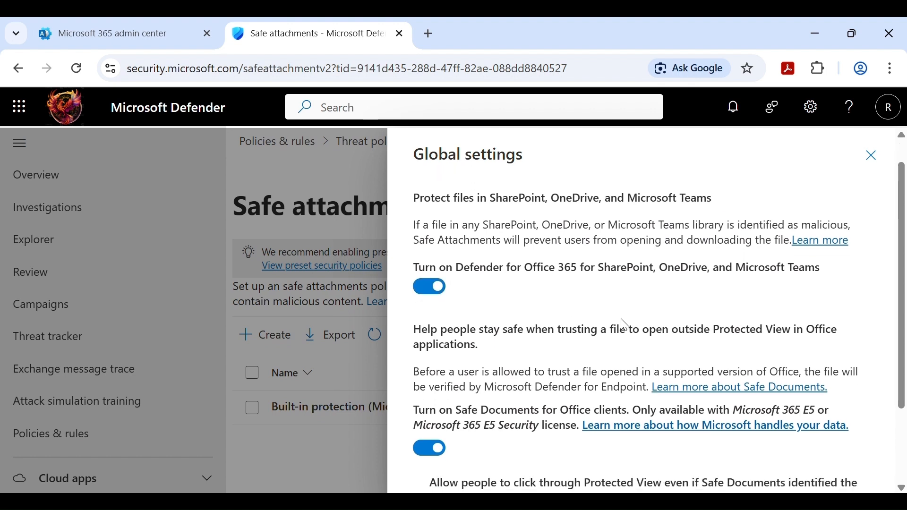
scroll(625, 325, down, 2)
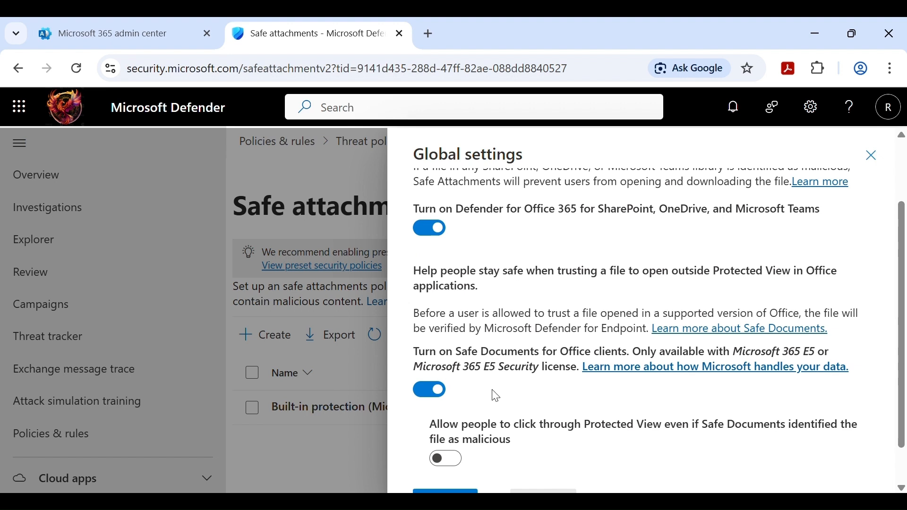
scroll(496, 396, down, 1)
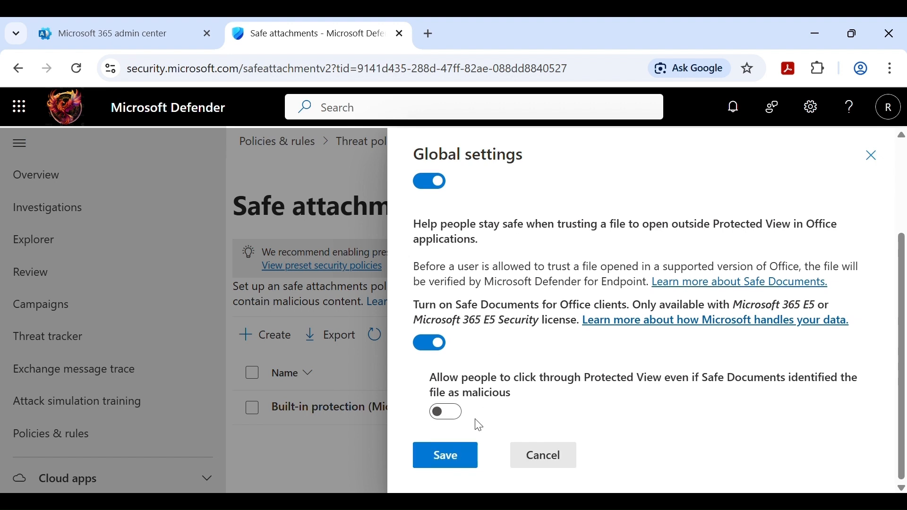
click(452, 466)
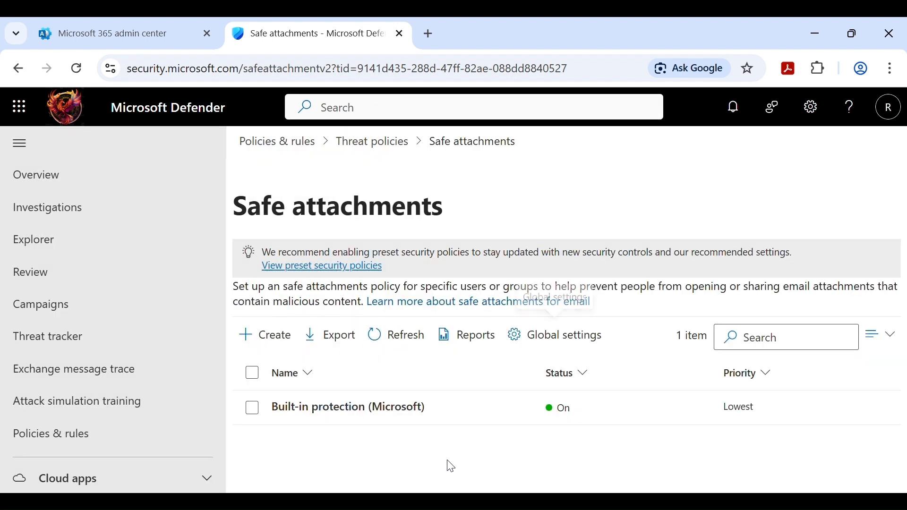
Step: Create a Safe Attachments policy named "safe attachment" with the description "safe attachment policy" and continue to its users and domains
click(276, 344)
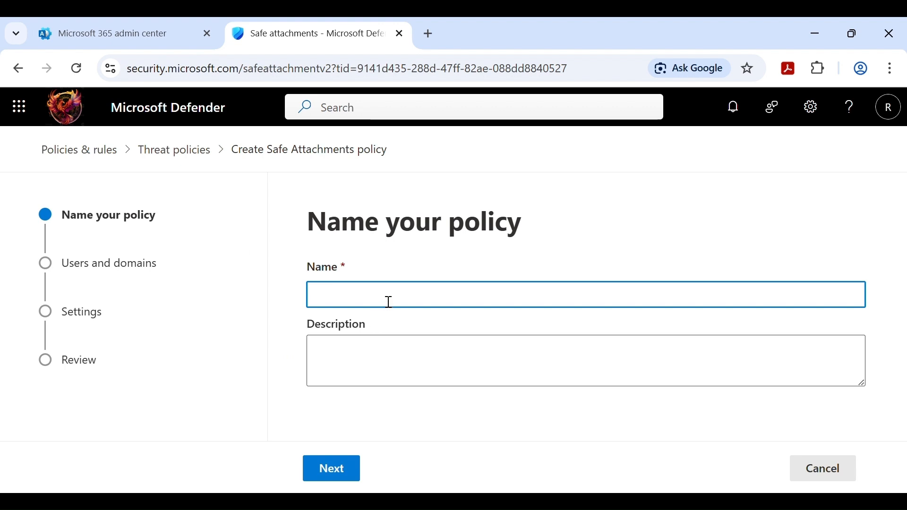
text(safe attachment)
drag(399, 300, 183, 329)
key(ctrl+c)
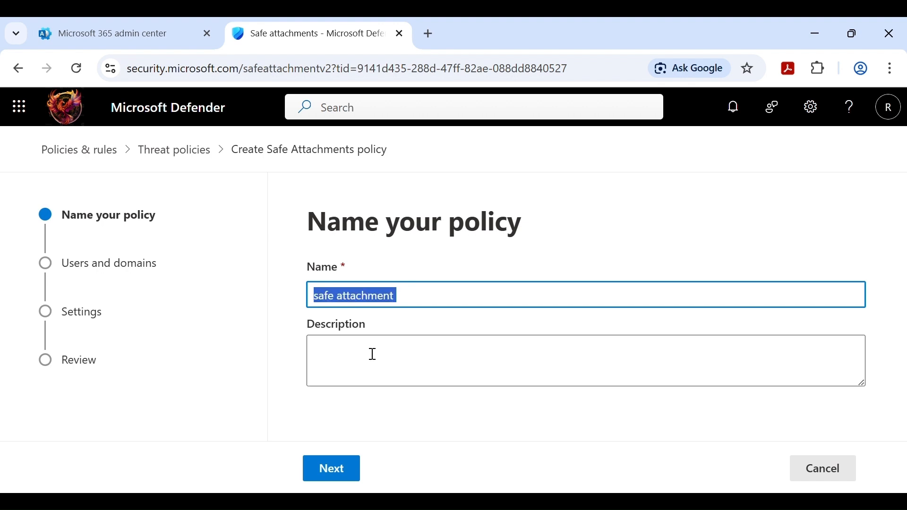
click(375, 373)
key(ctrl+v)
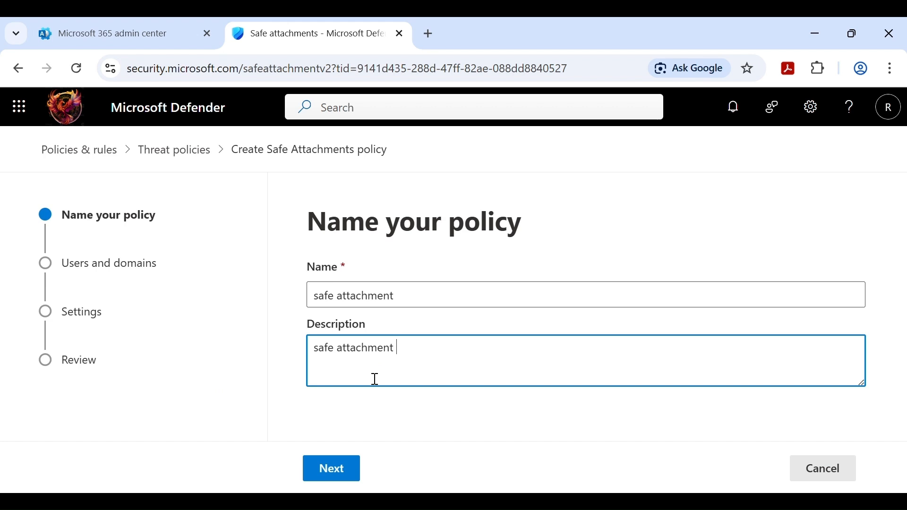
text(policy)
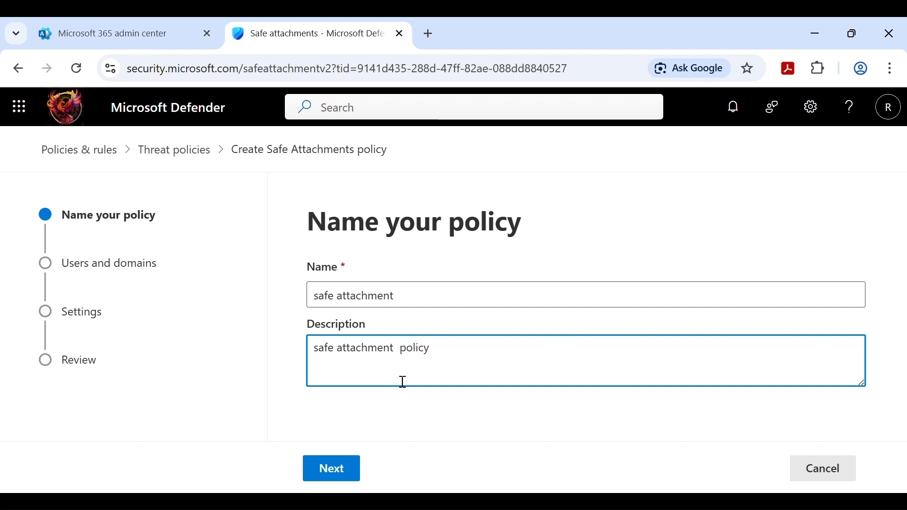
key(ctrl+Left)
key(BackSpace)
click(343, 470)
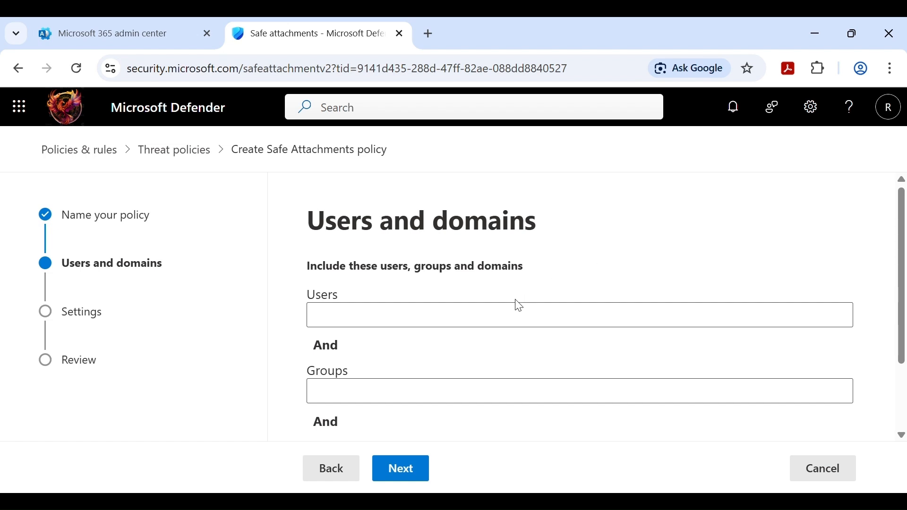
Step: Include the domain tareenan12.onmicrosoft.com in the policy's recipients
scroll(518, 305, down, 2)
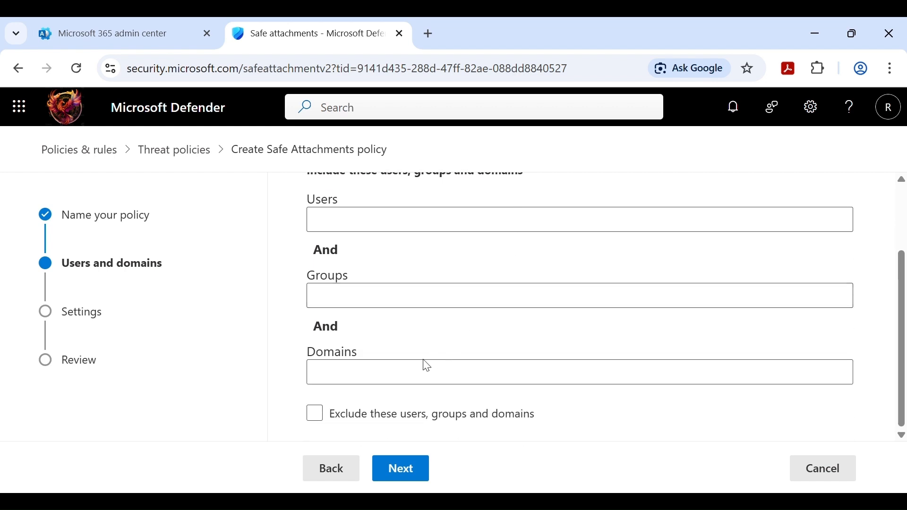
click(410, 376)
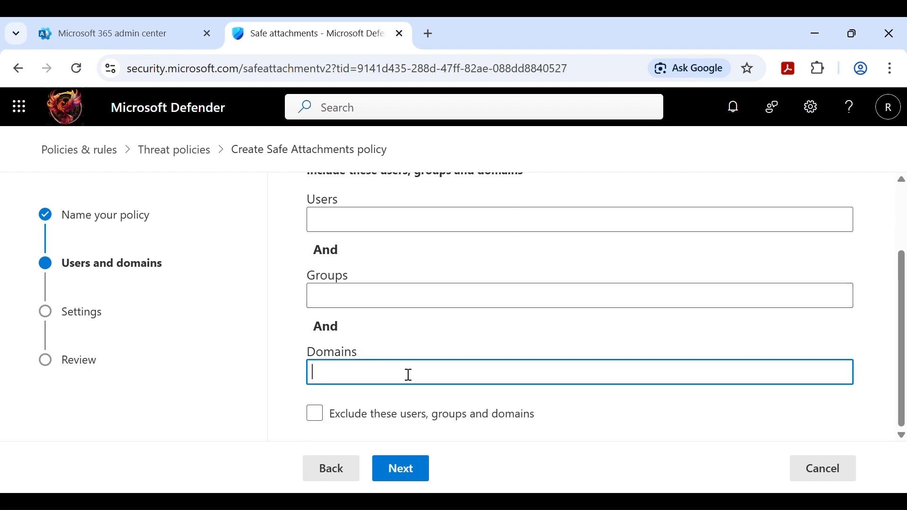
text(ta)
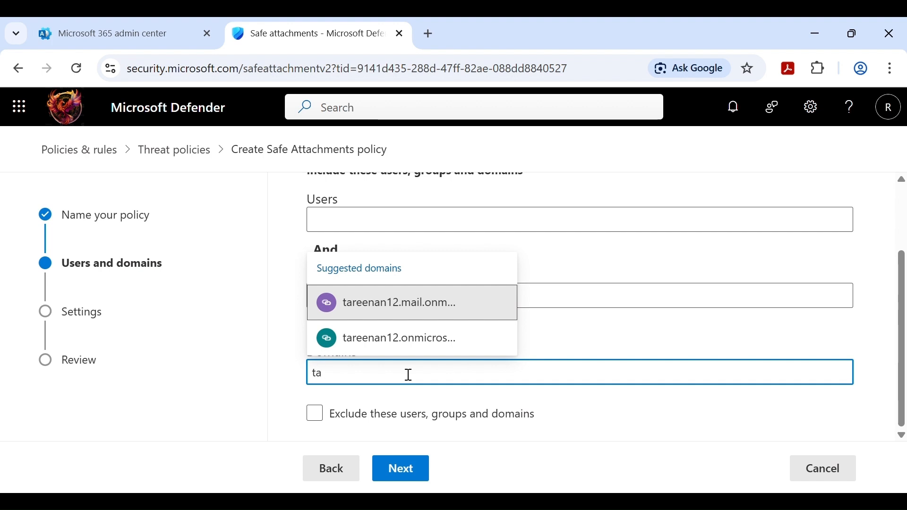
click(410, 340)
scroll(404, 344, down, 1)
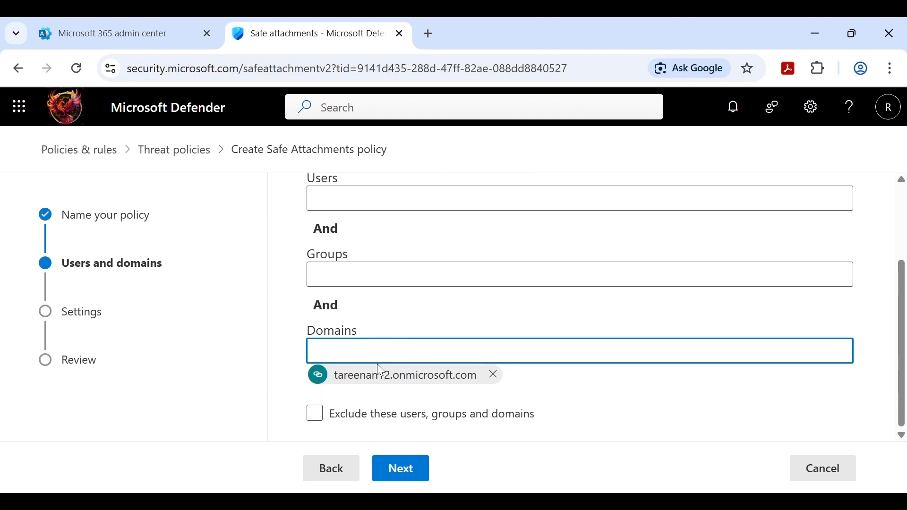
click(322, 416)
scroll(321, 416, down, 3)
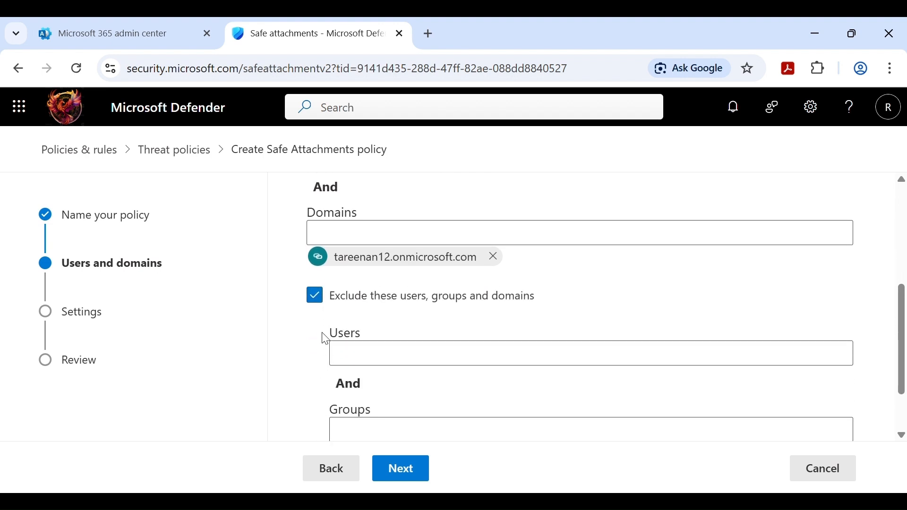
click(317, 296)
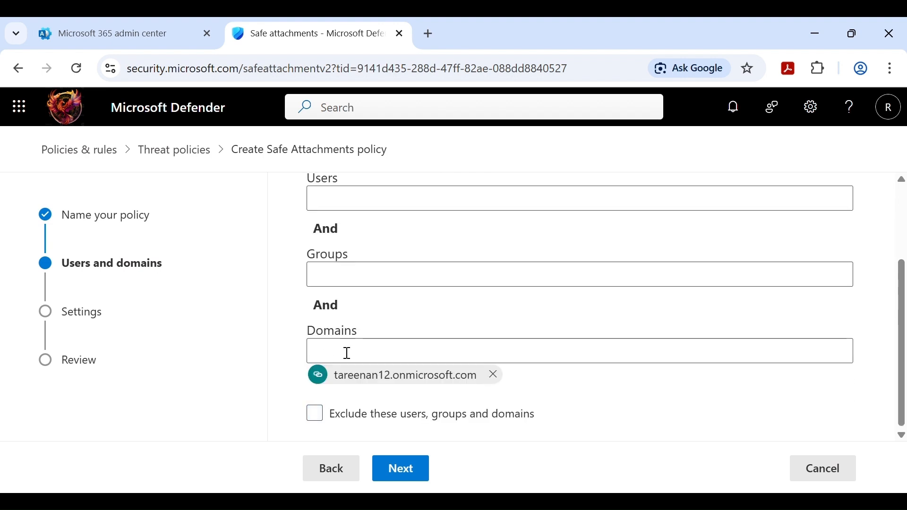
Step: Continue to the policy settings and choose Dynamic Delivery (Preview messages) as the unknown malware response
click(416, 469)
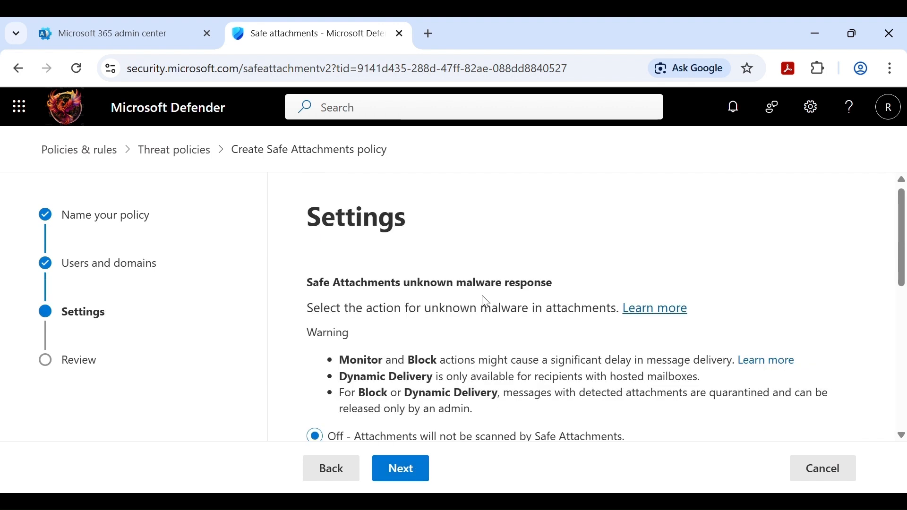
scroll(482, 298, down, 3)
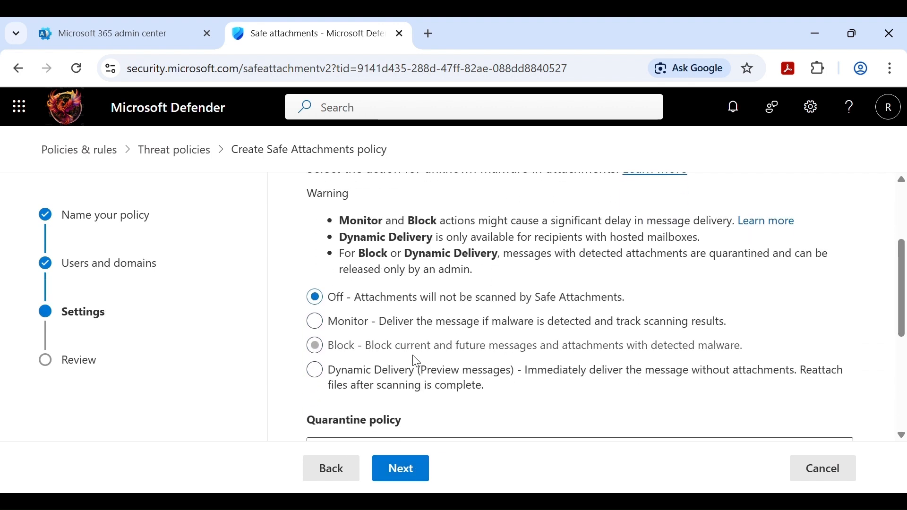
click(392, 385)
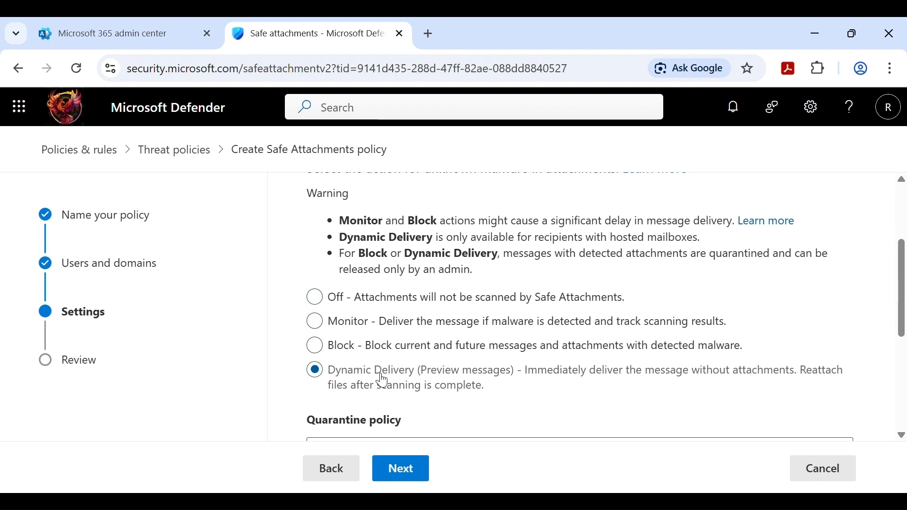
Step: Enable redirect for messages with detected attachments, enter the redirect email address, and try to continue to the review
scroll(629, 320, down, 2)
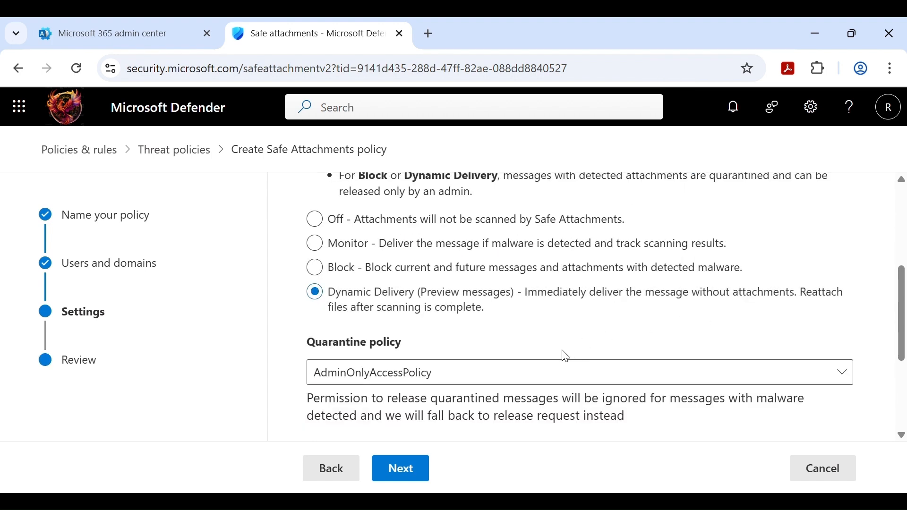
scroll(566, 356, down, 1)
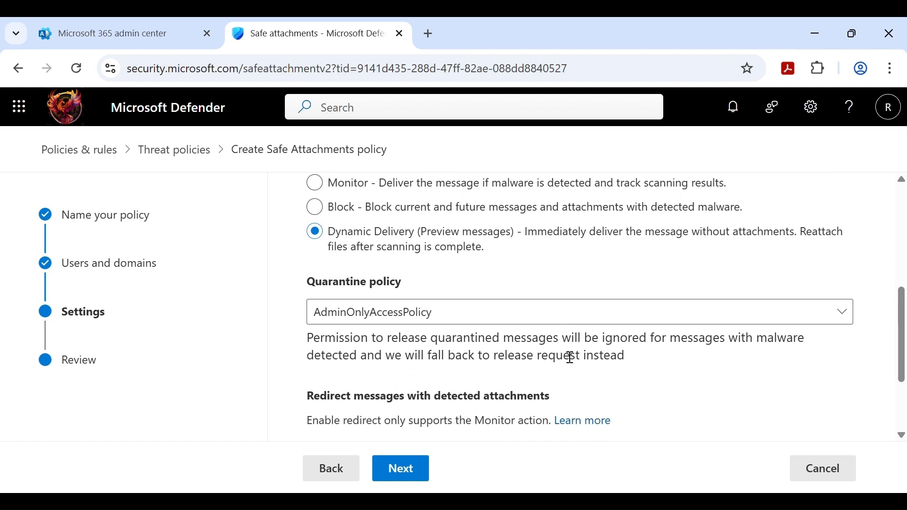
scroll(571, 358, down, 1)
scroll(568, 357, down, 1)
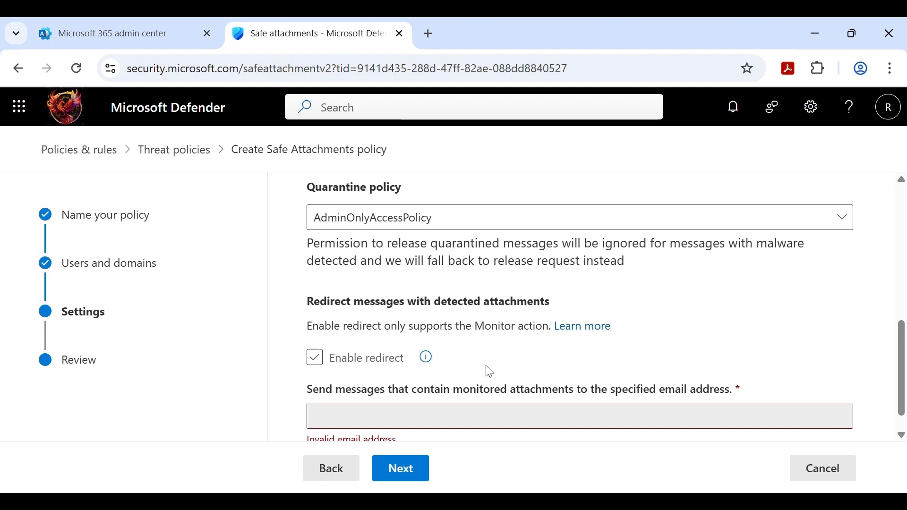
click(387, 371)
click(386, 371)
click(401, 427)
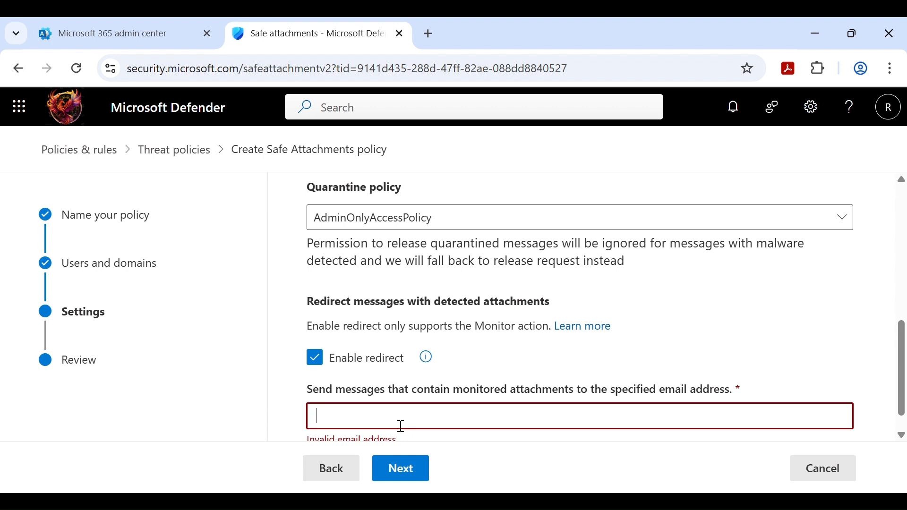
key(ctrl+v)
scroll(401, 426, down, 1)
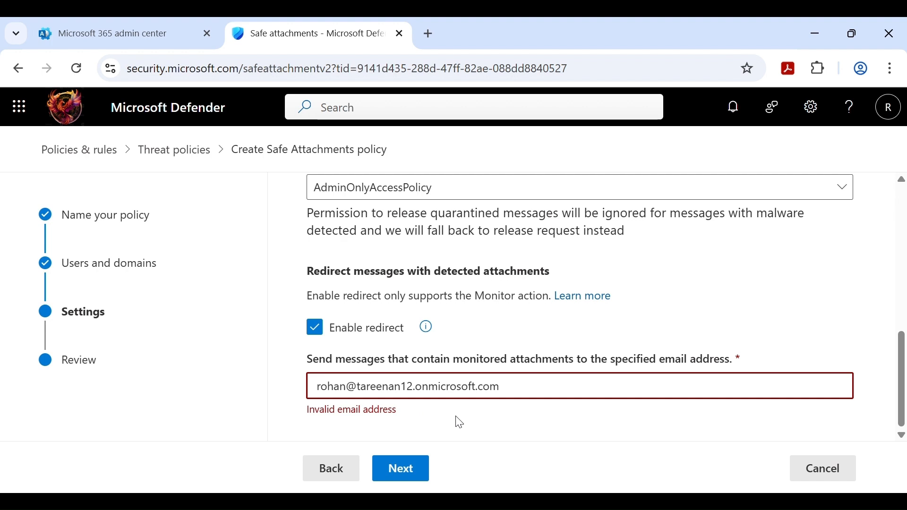
click(414, 469)
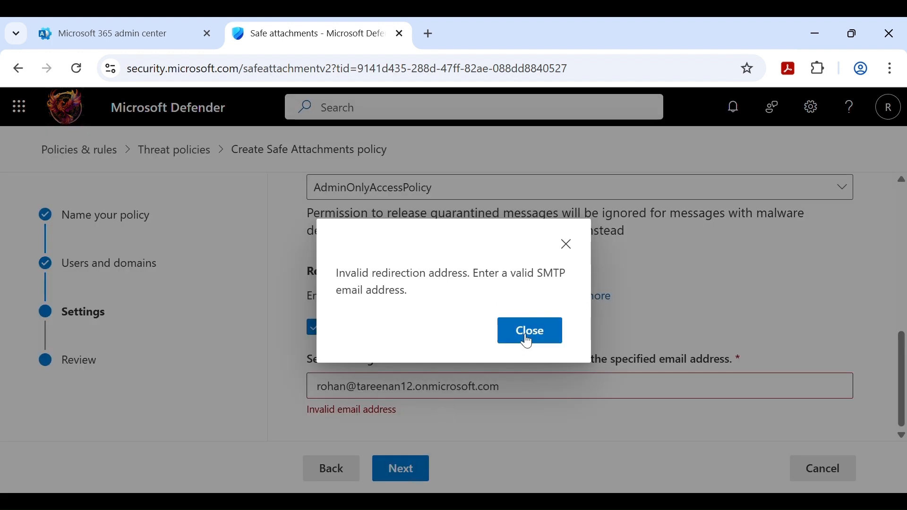
click(528, 342)
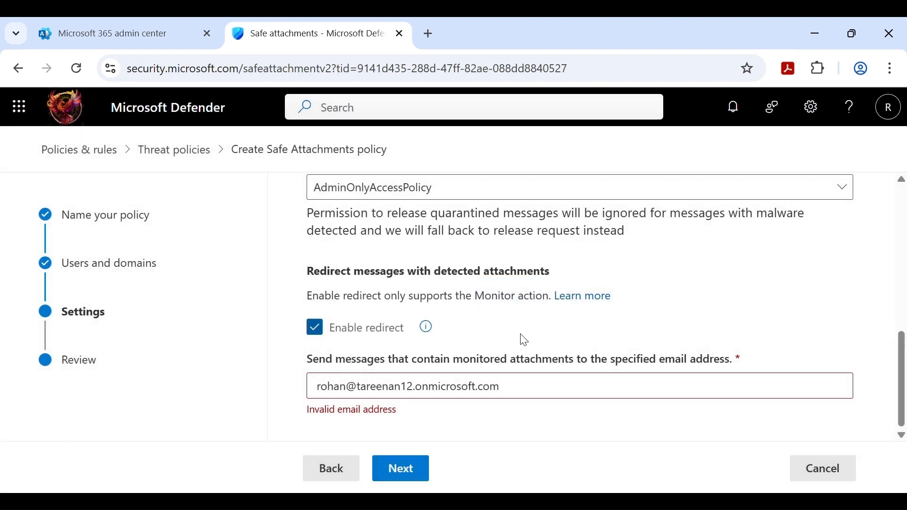
Step: Correct the redirect email address by removing the stray space at its beginning
click(532, 386)
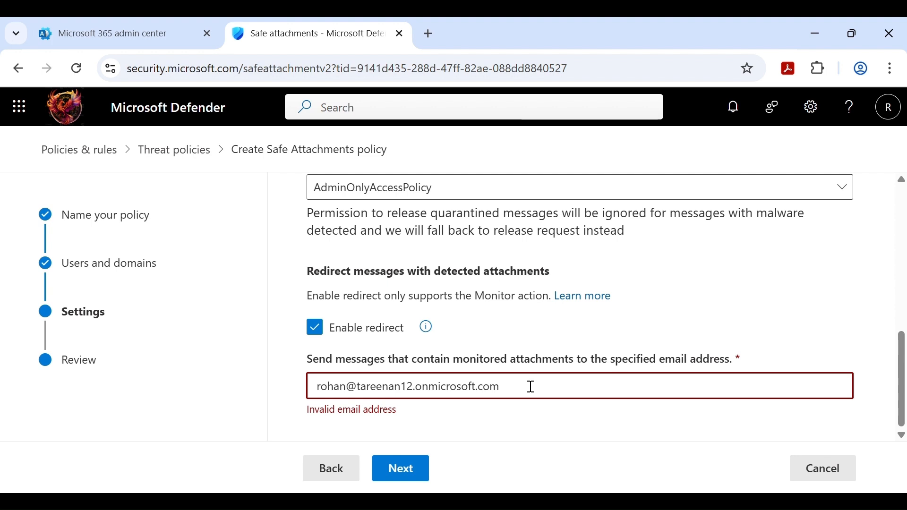
key(BackSpace)
text(m)
key(Left)
key(Left)
key(Left)
key(Left)
key(Left)
key(Left)
key(Left)
key(Left)
key(Left)
key(Left)
key(Left)
key(Left)
key(Left)
key(Left)
key(Left)
key(Left)
key(Left)
key(Left)
key(Left)
key(Left)
key(Left)
key(Left)
key(Right)
key(BackSpace)
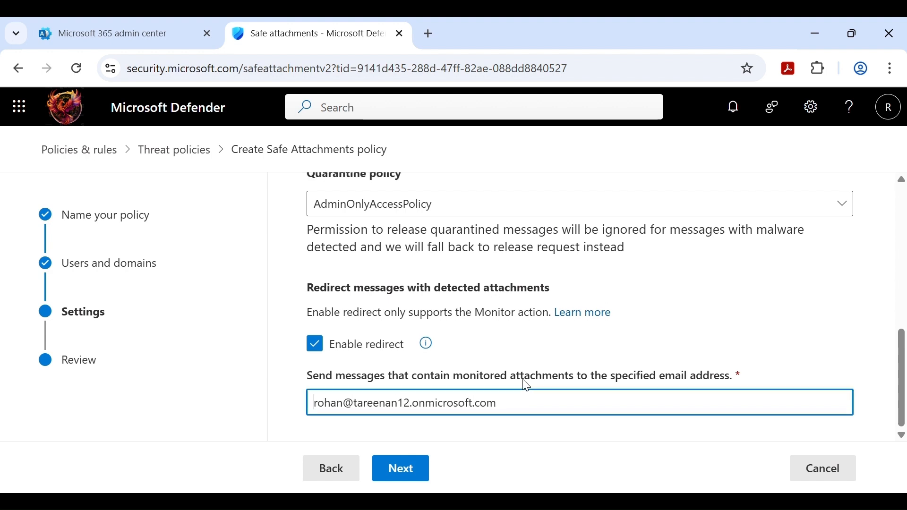
Step: Continue to the review, check the Safe Attachments policy's summary, submit the policy and finish the wizard
click(413, 469)
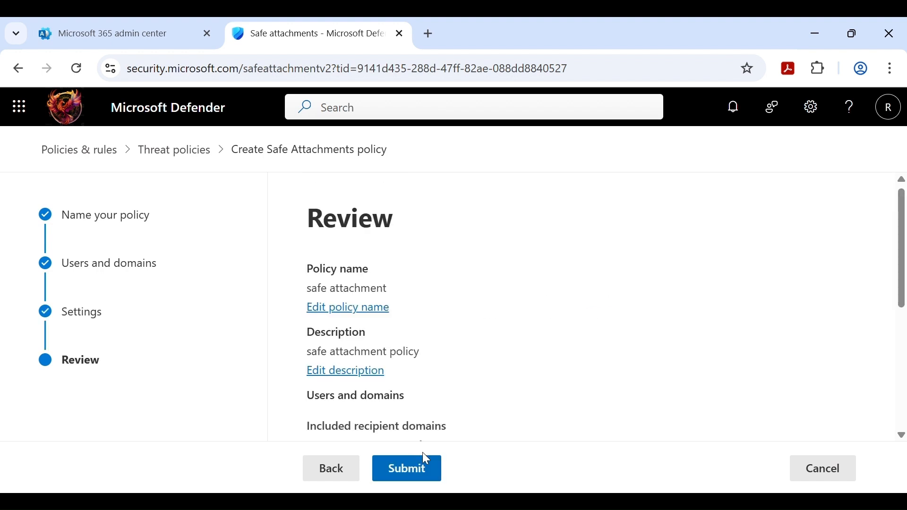
scroll(544, 316, down, 1)
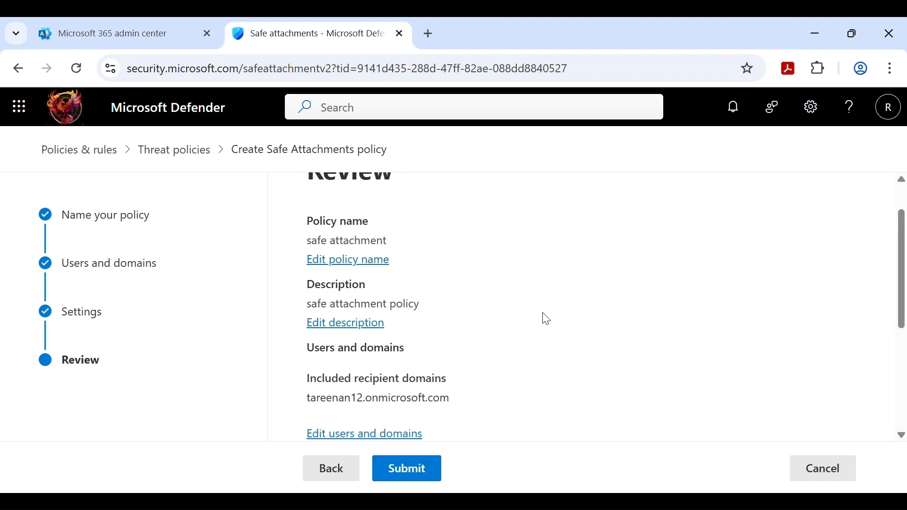
scroll(543, 319, down, 2)
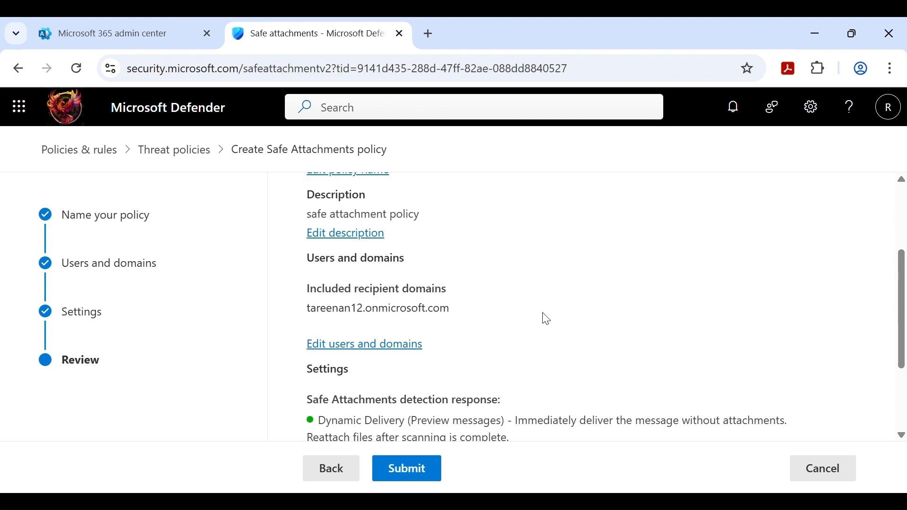
scroll(543, 318, down, 3)
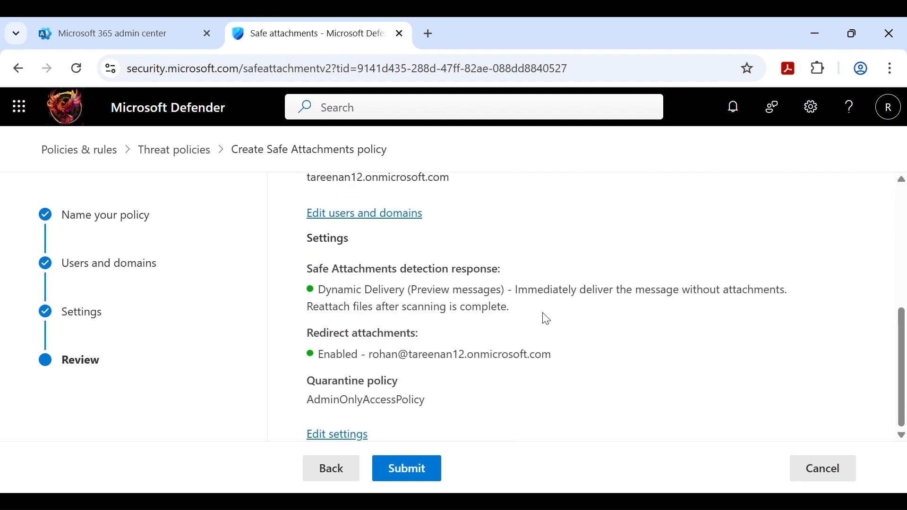
click(424, 477)
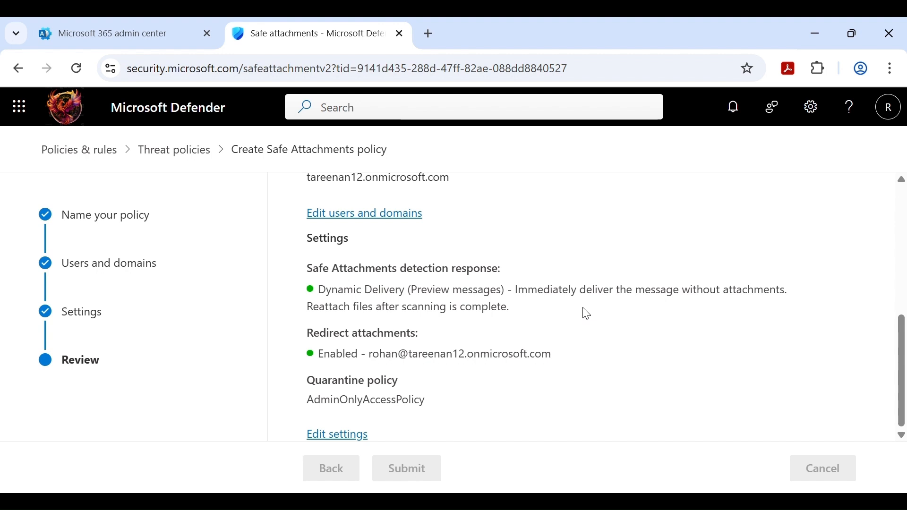
scroll(587, 315, up, 1)
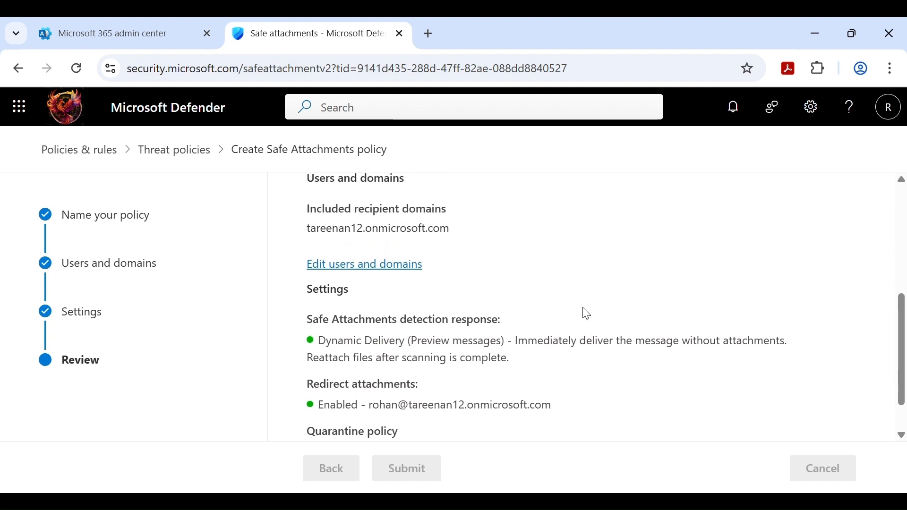
scroll(587, 314, down, 1)
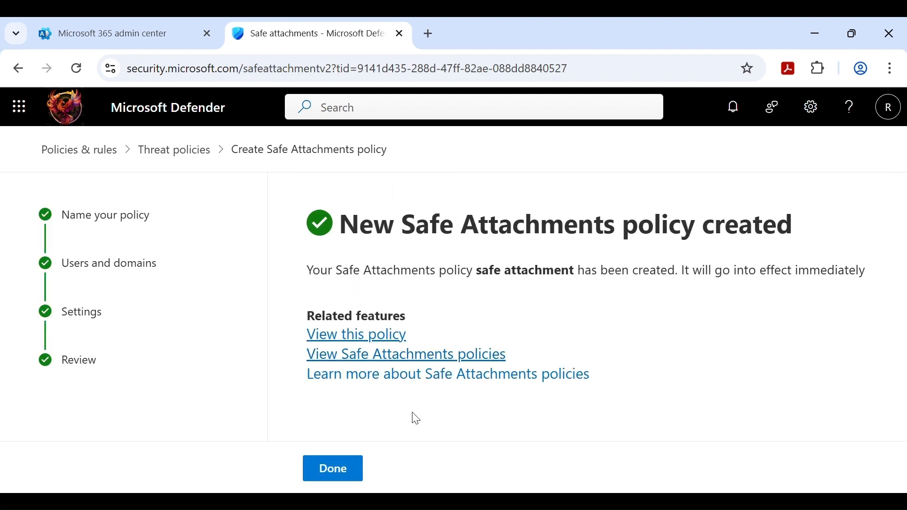
click(362, 478)
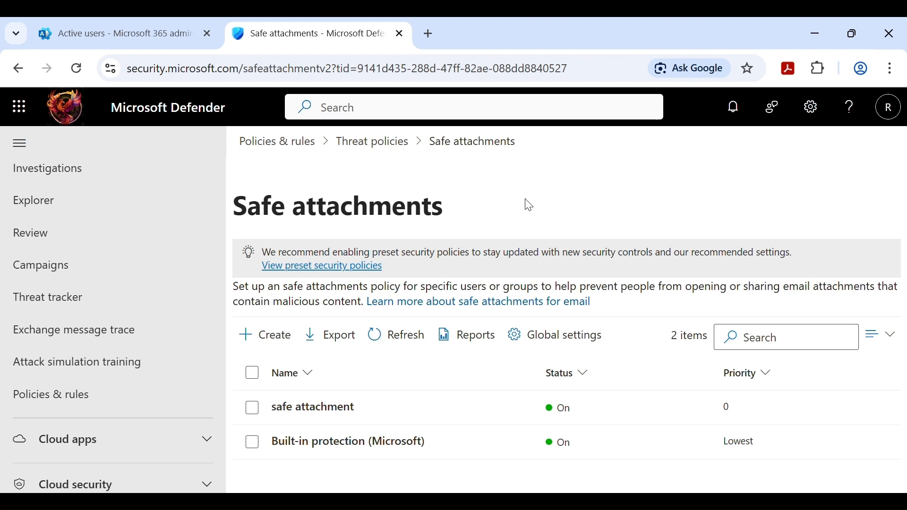
Step: Open the website eicar.org in a new browser tab
click(429, 34)
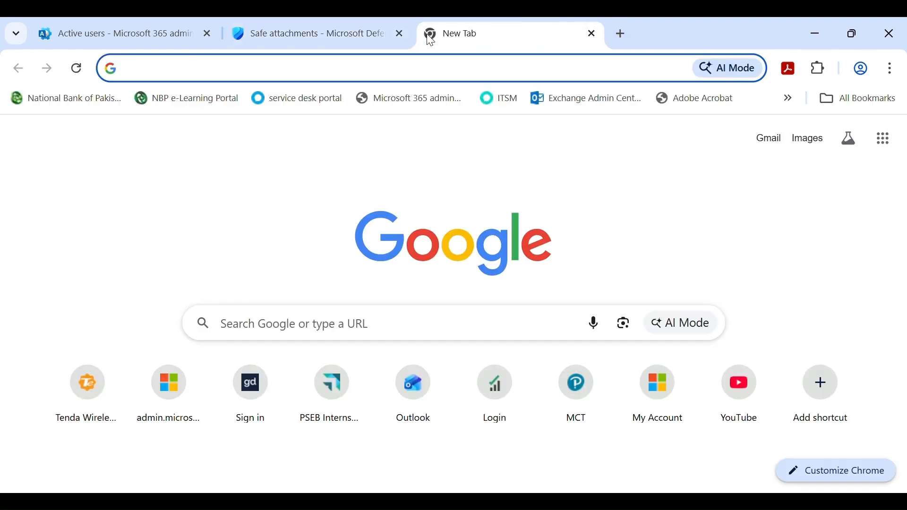
text(eicar)
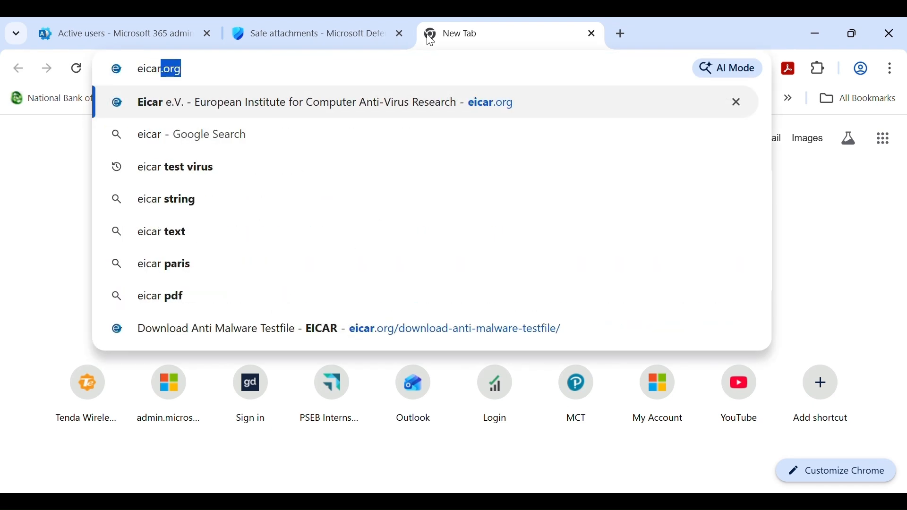
text(.org)
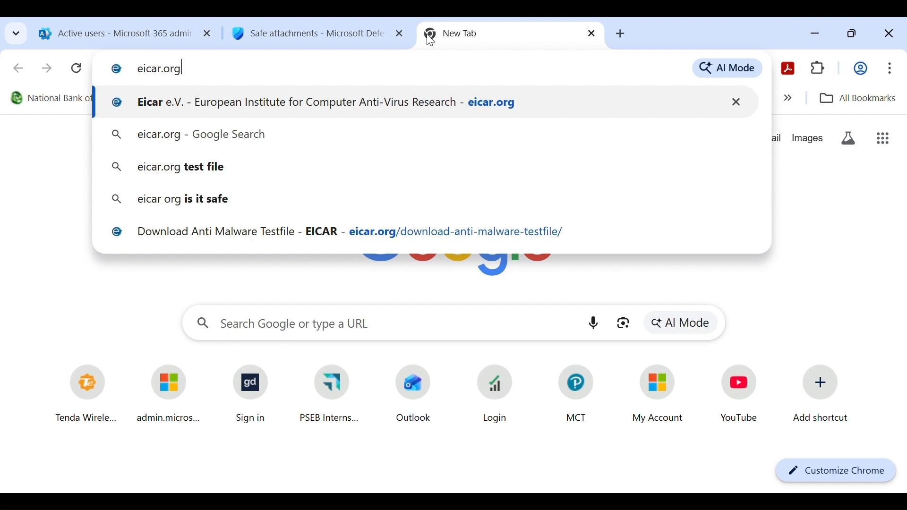
key(Return)
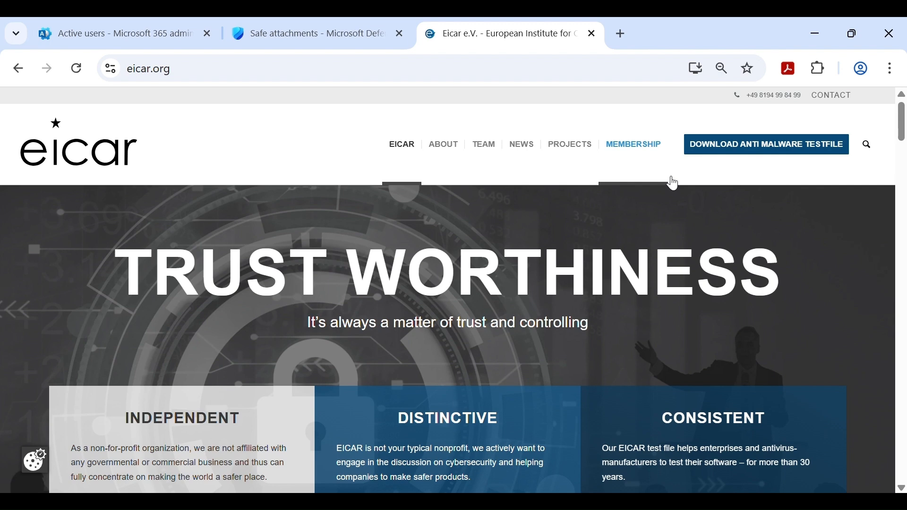
Step: Open the anti-malware test file page and find the download area with the EICAR test files
click(759, 159)
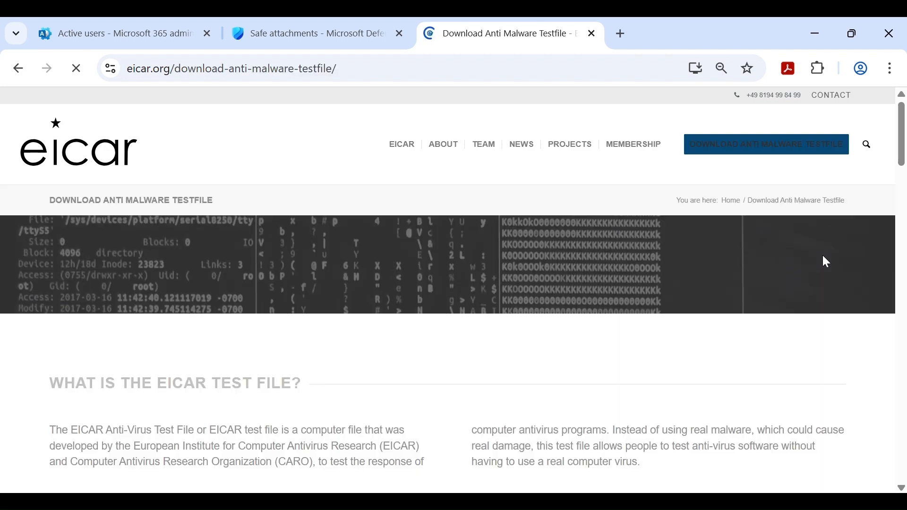
scroll(605, 311, down, 7)
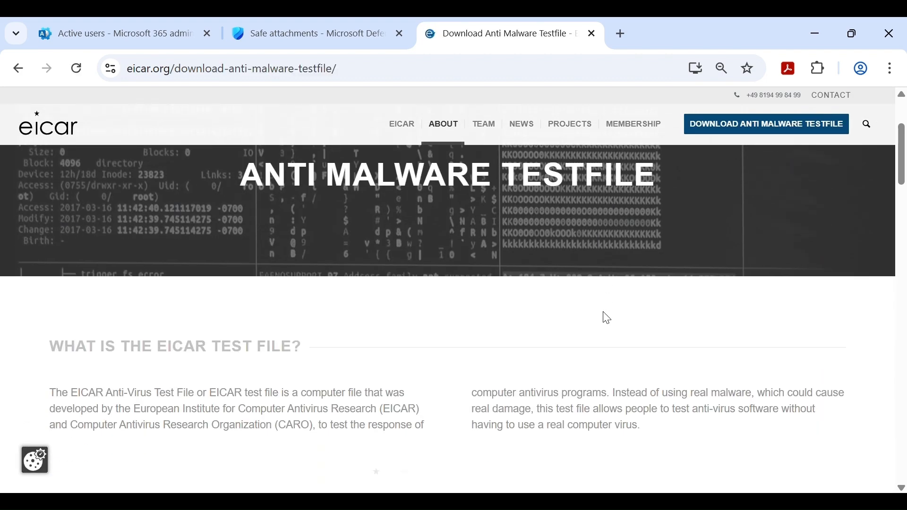
scroll(607, 318, down, 15)
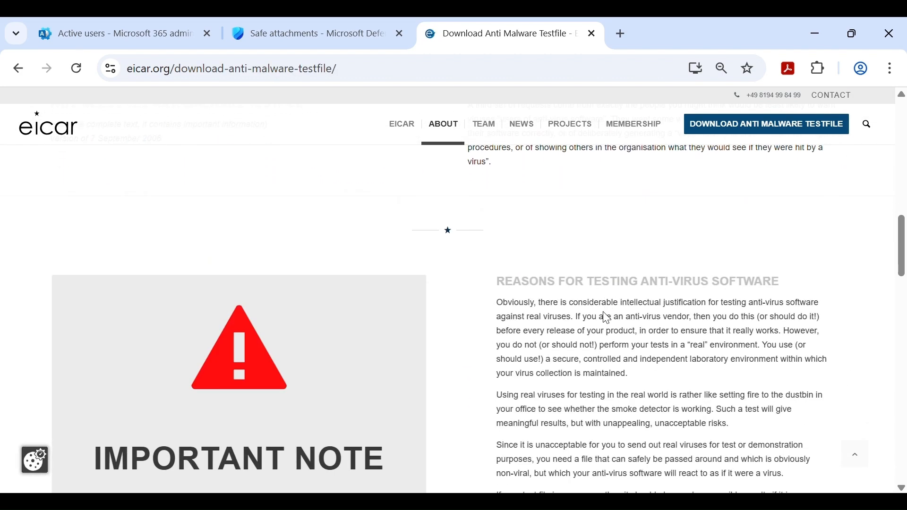
scroll(612, 320, down, 10)
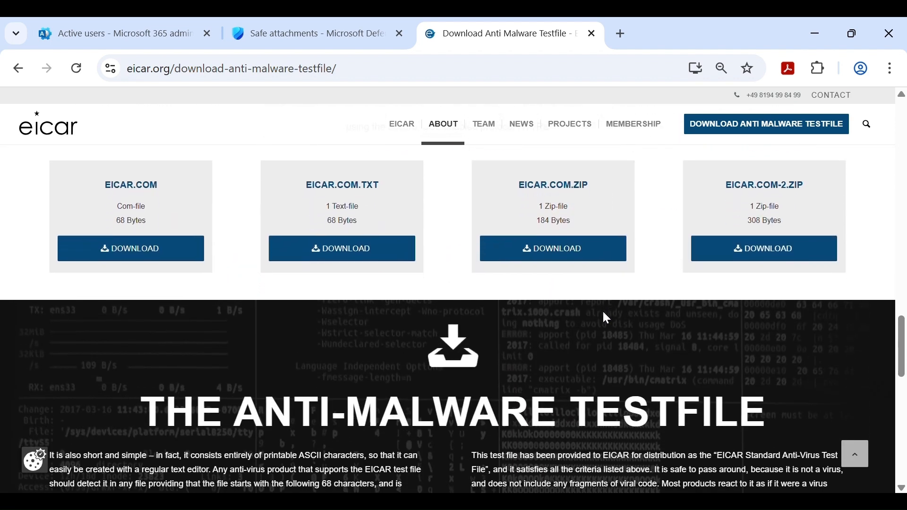
scroll(603, 314, up, 1)
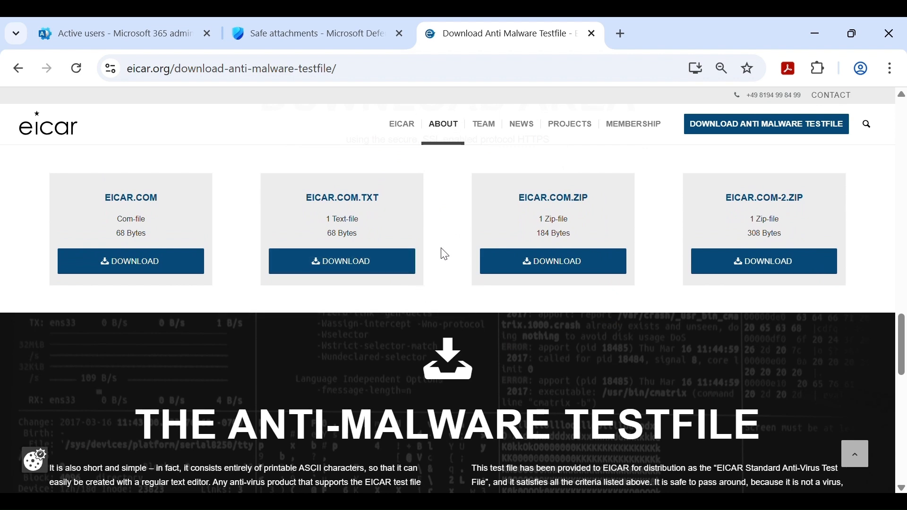
Step: Switch back to Microsoft Defender and open the Quarantine page from the Review section
click(340, 19)
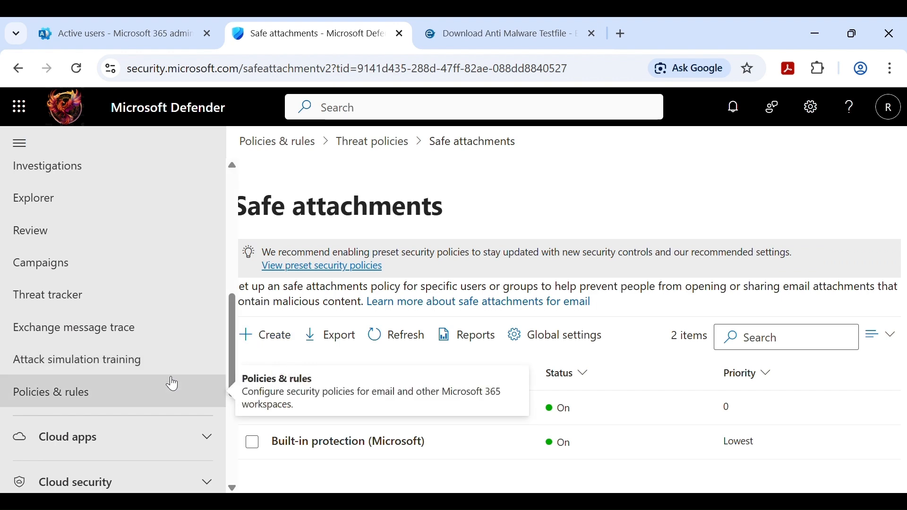
scroll(173, 384, down, 1)
scroll(171, 383, up, 1)
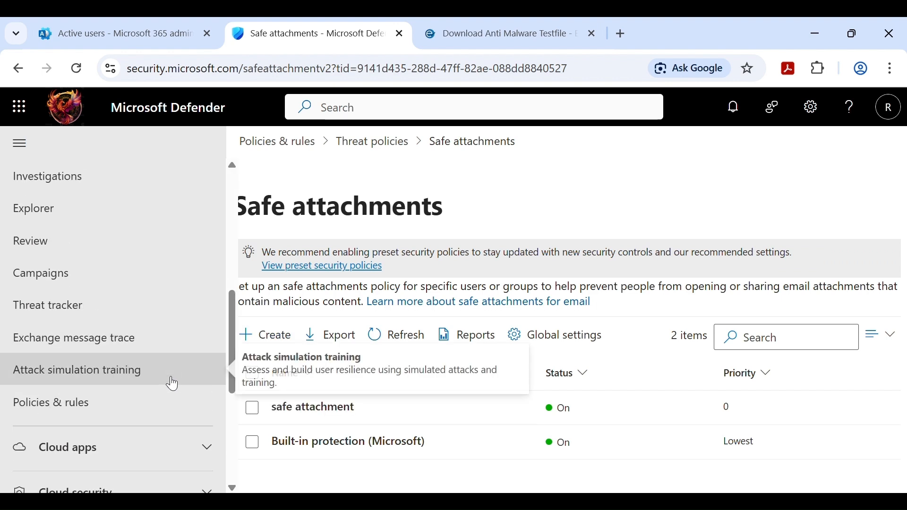
click(92, 244)
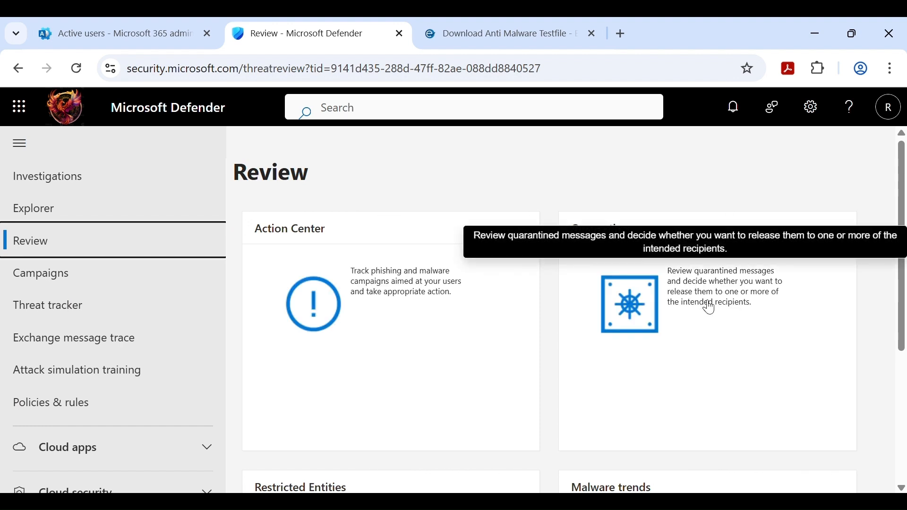
click(717, 303)
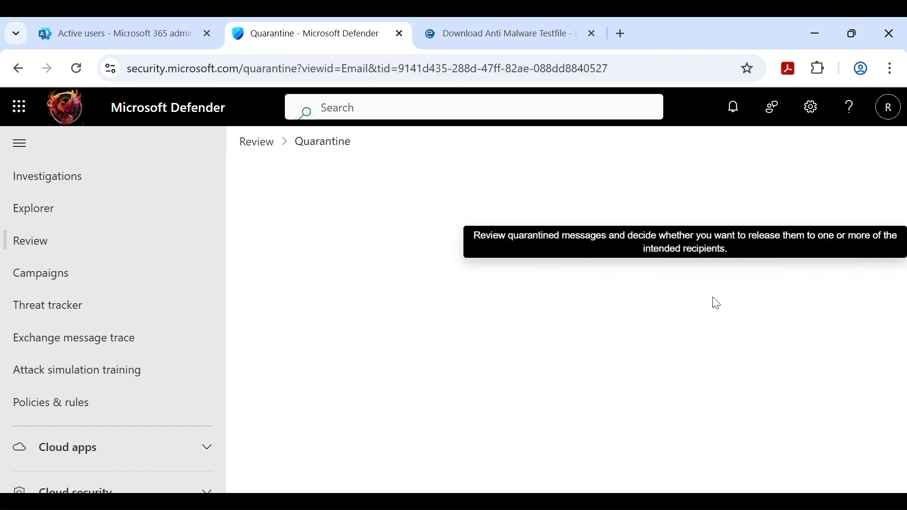